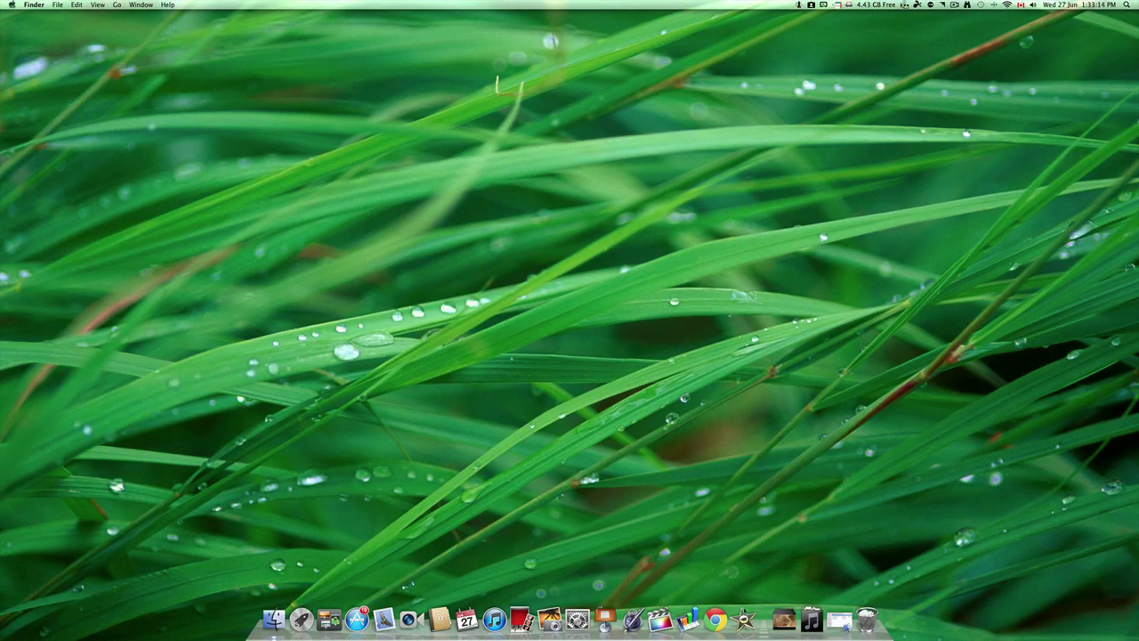
# Bring iMovie to the front and enlarge its window to fill the whole screen.
pyautogui.click(743, 605)
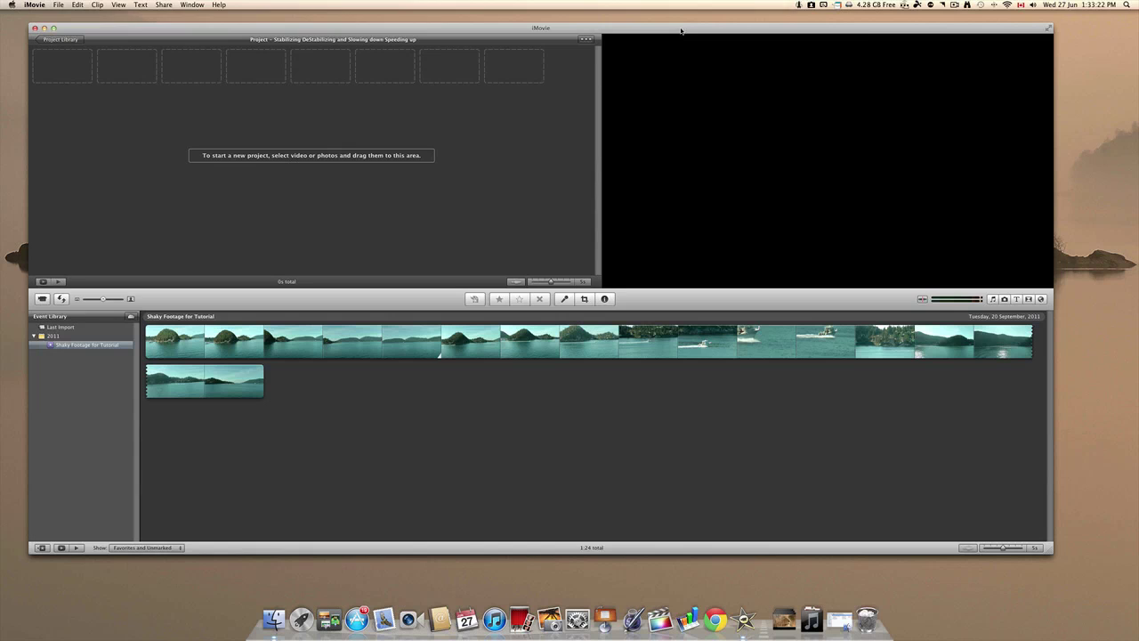
pyautogui.moveTo(680, 31); pyautogui.dragTo(685, 2)
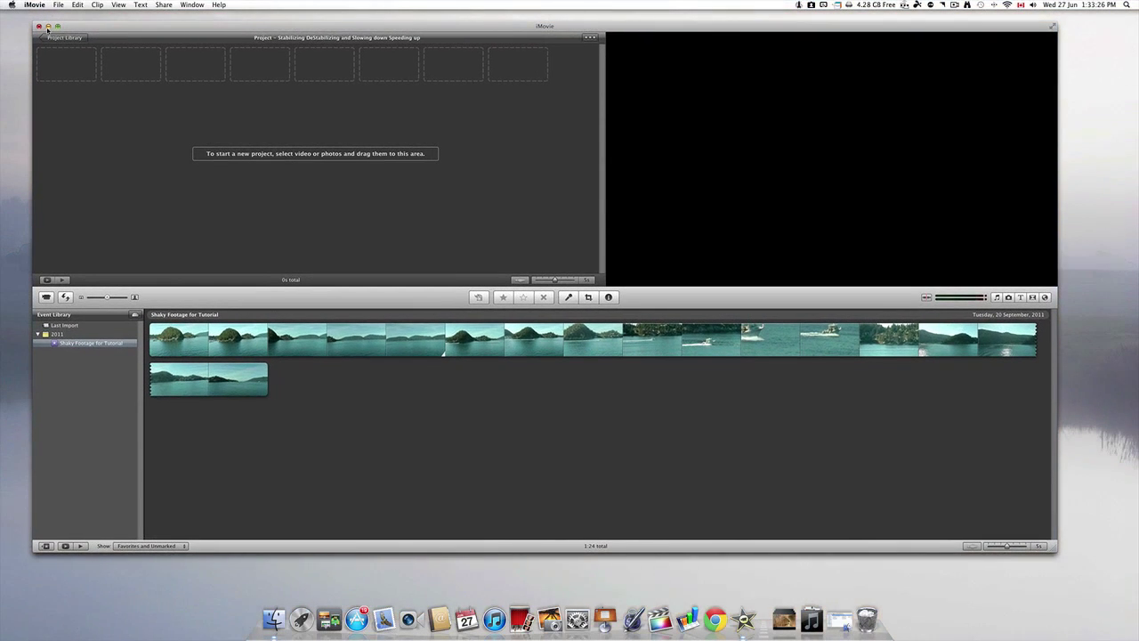
pyautogui.click(57, 28)
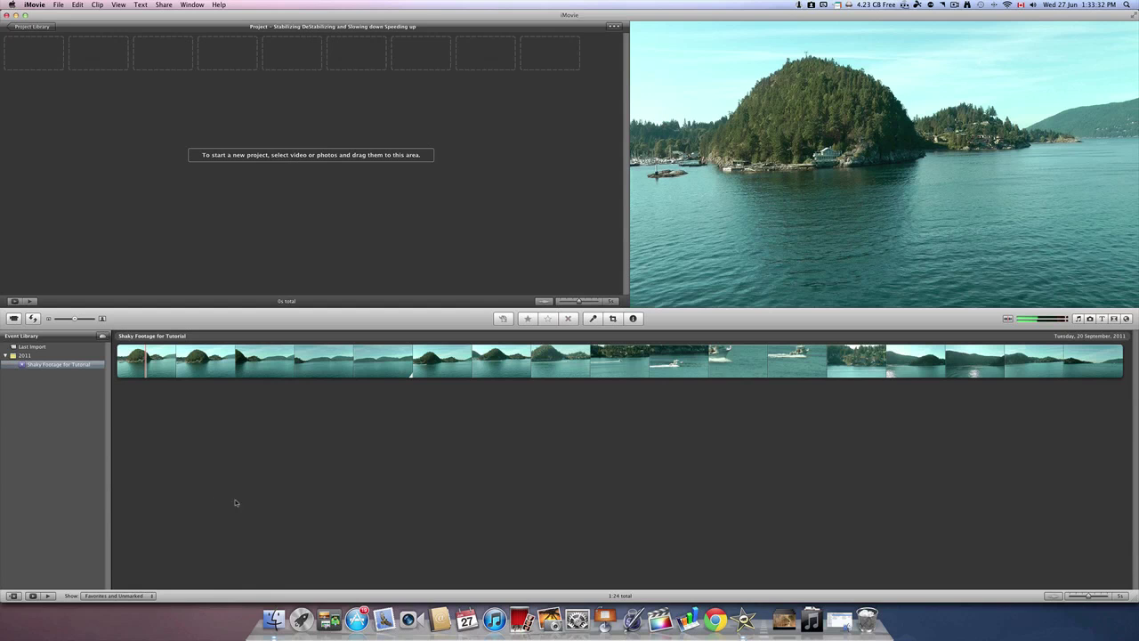
# Copy 00280.mov from the Shaky Footage for Tutorial folder into iMovie, then close the folder.
pyautogui.click(839, 620)
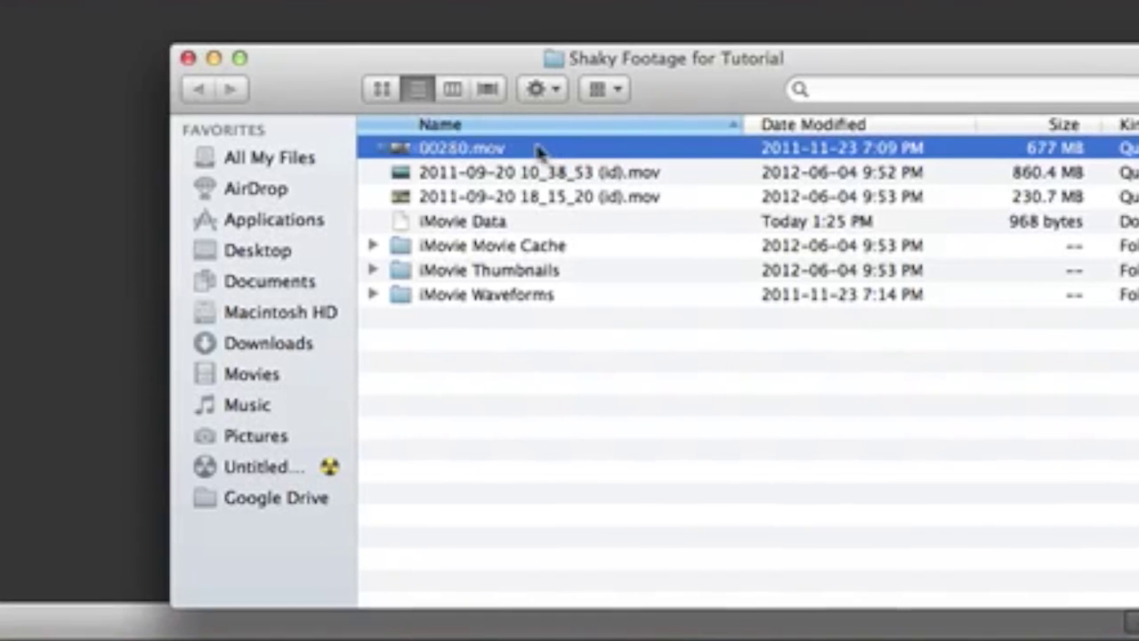
pyautogui.moveTo(538, 152); pyautogui.dragTo(77, 368)
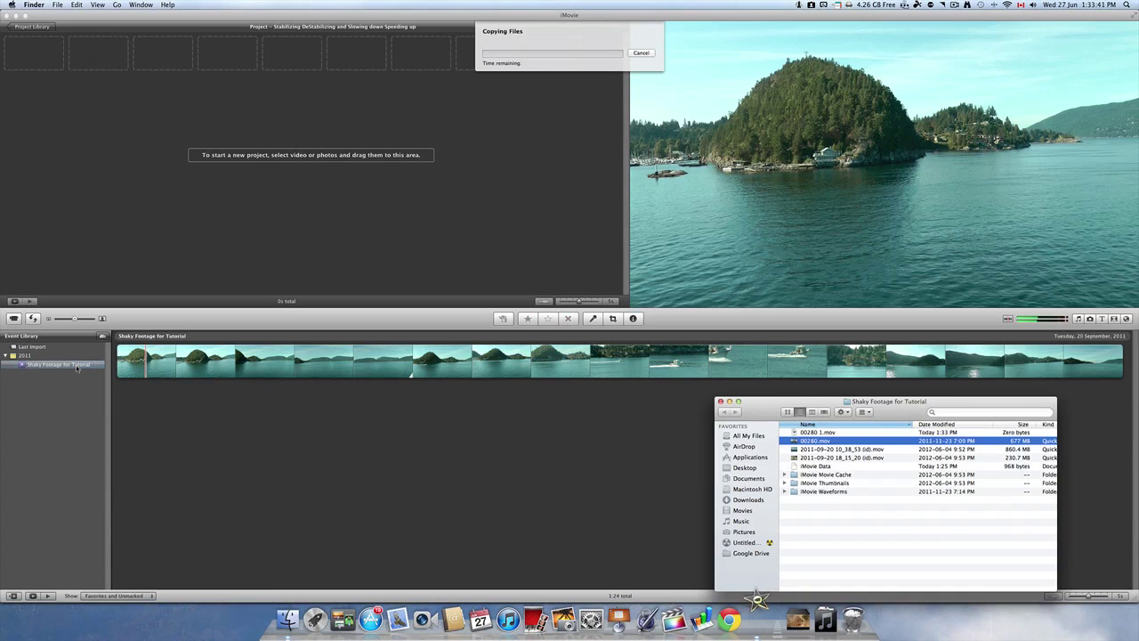
pyautogui.click(721, 401)
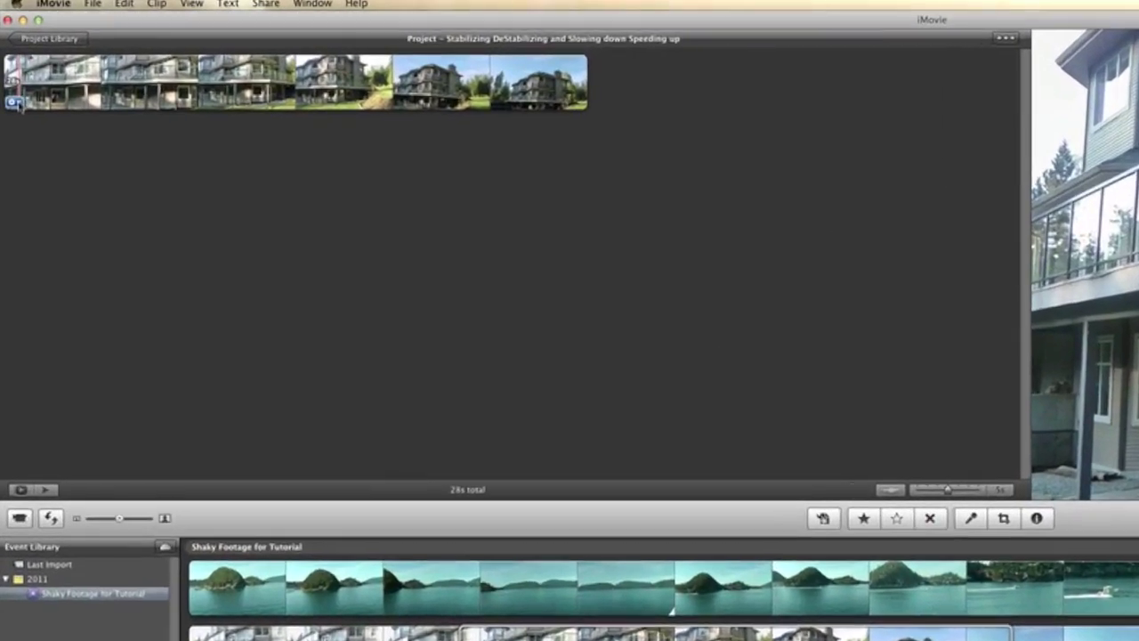
# Enable Smooth clip motion on the house clip's Clip Adjustments and close the settings.
pyautogui.click(11, 66)
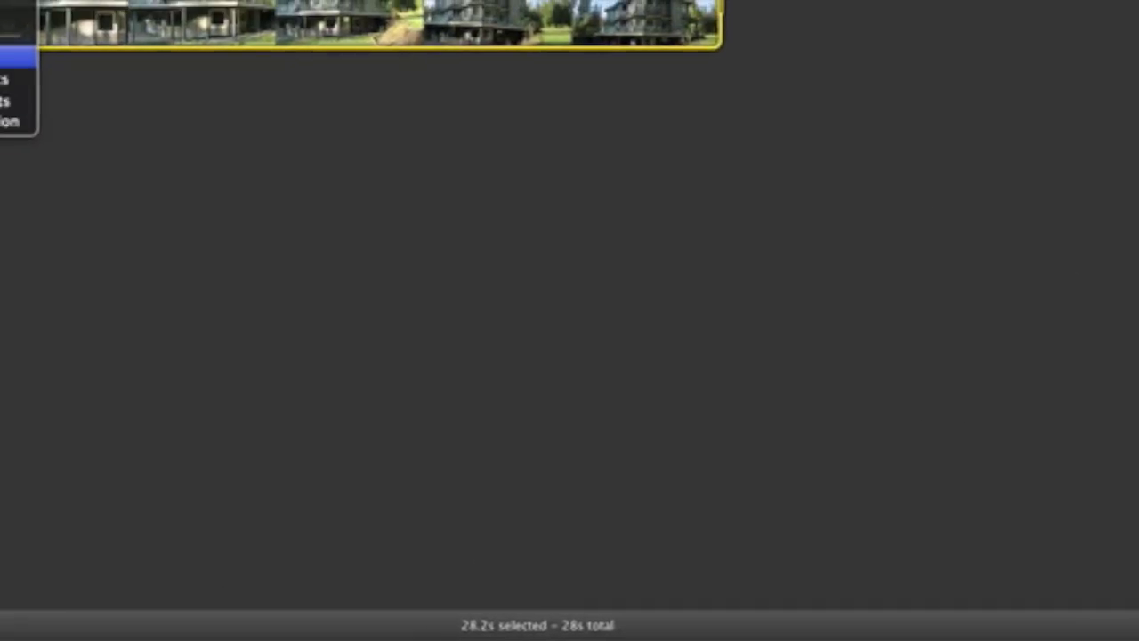
pyautogui.click(18, 58)
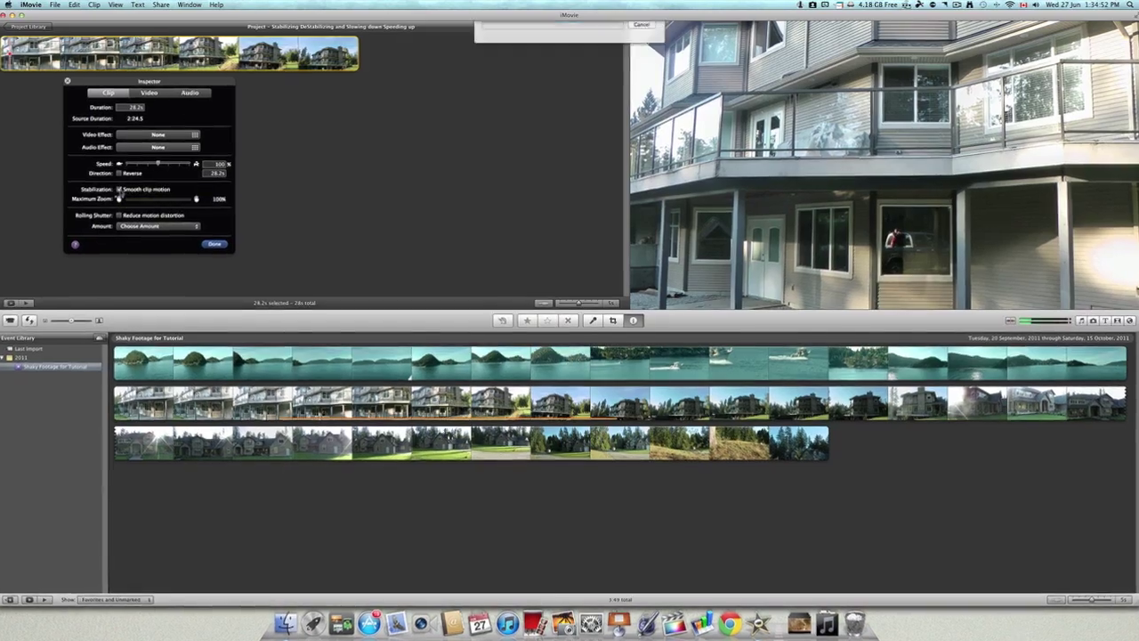
pyautogui.click(173, 243)
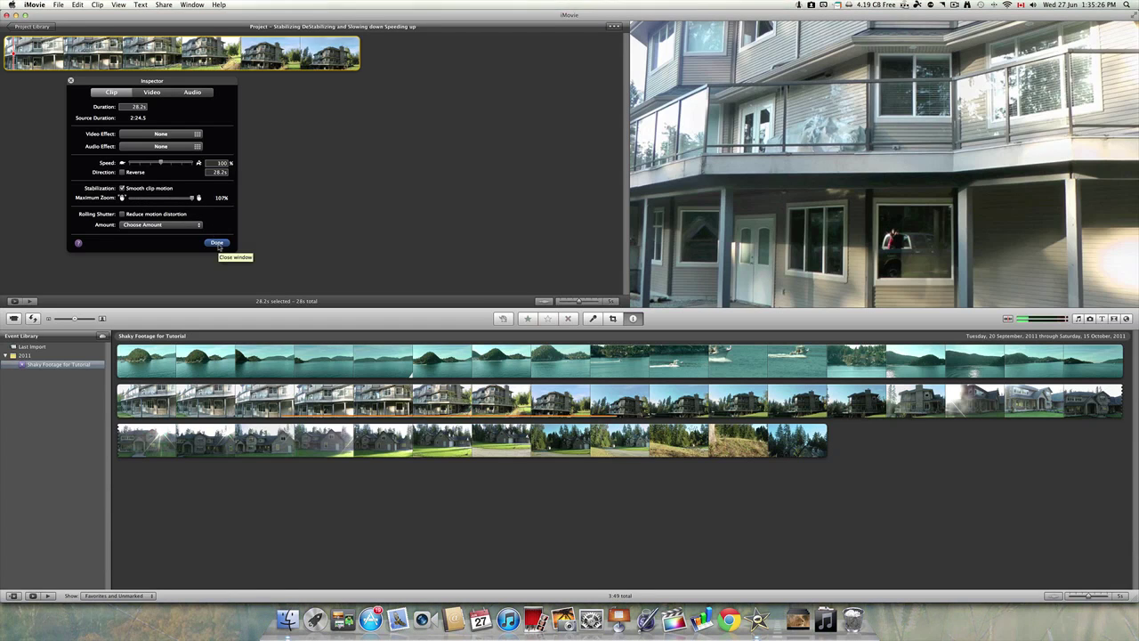
pyautogui.click(218, 242)
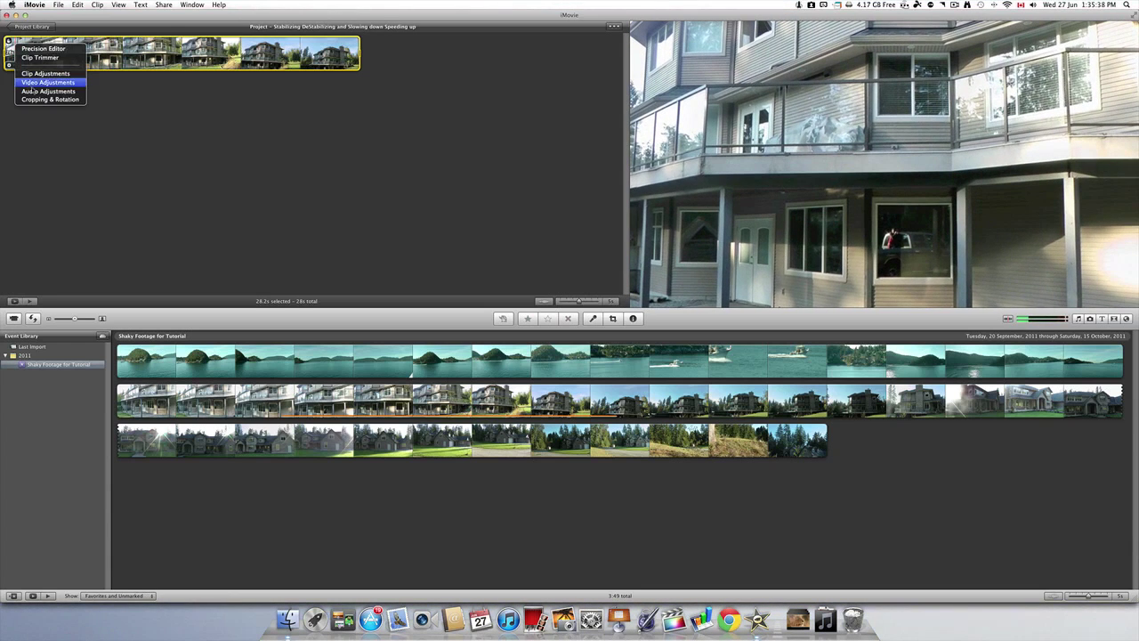
# Set the house clip's rolling-shutter Reduce motion distortion amount to High.
pyautogui.click(50, 76)
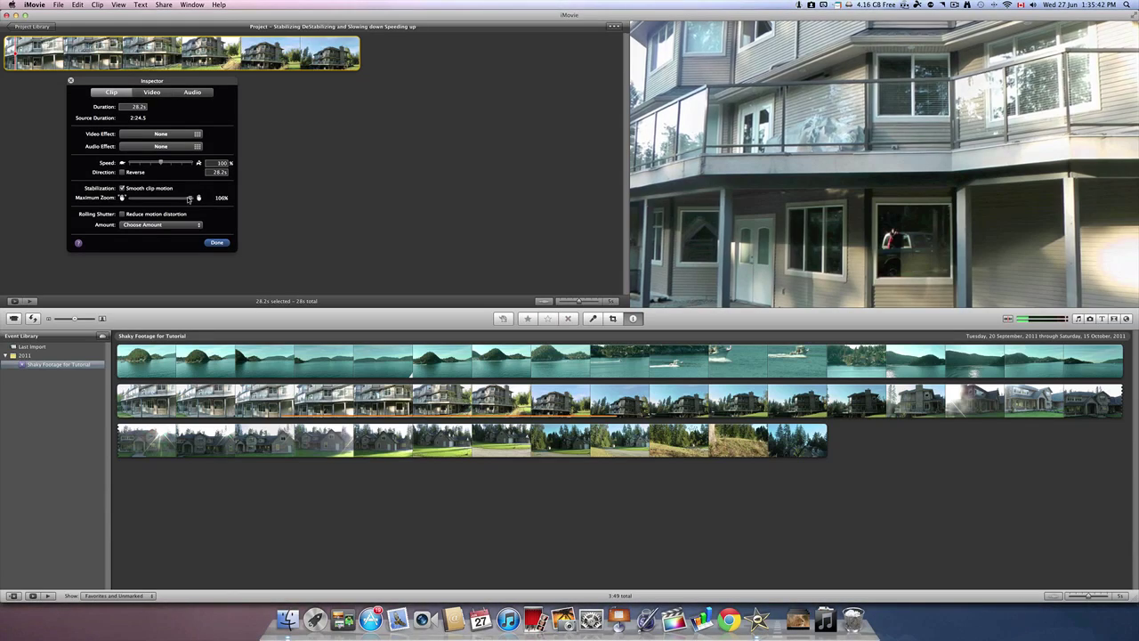
pyautogui.click(157, 224)
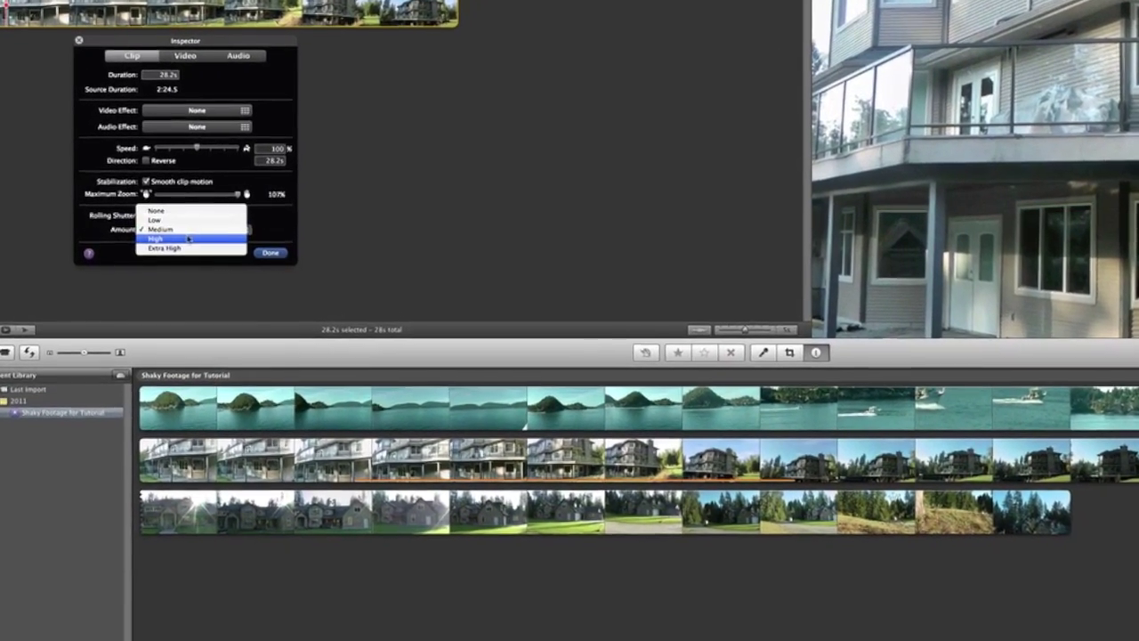
pyautogui.click(188, 238)
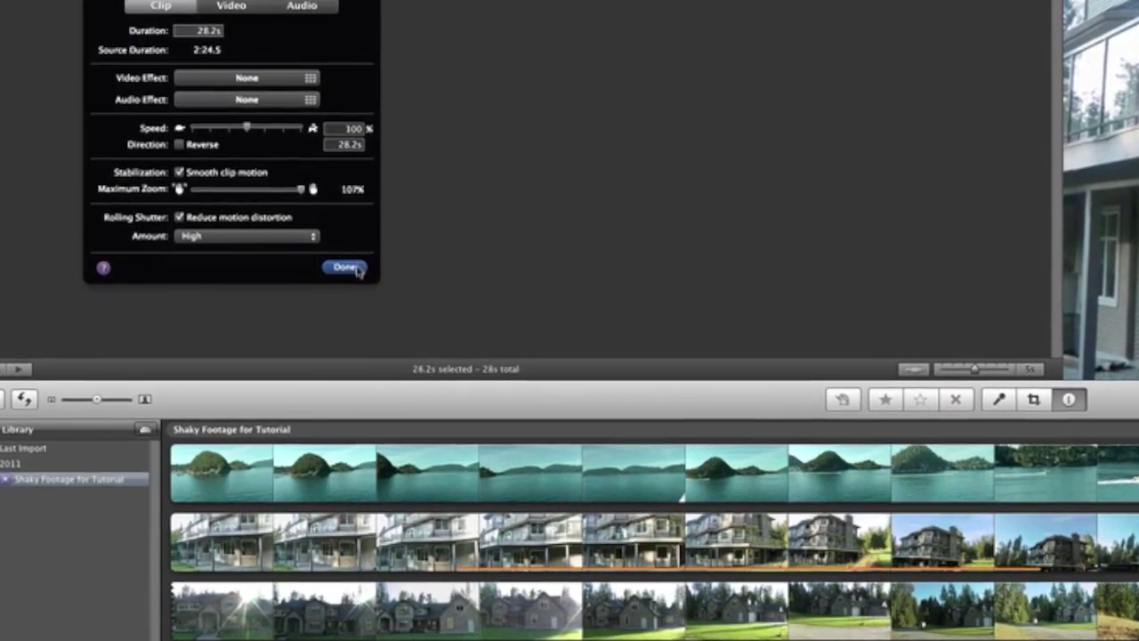
pyautogui.click(356, 269)
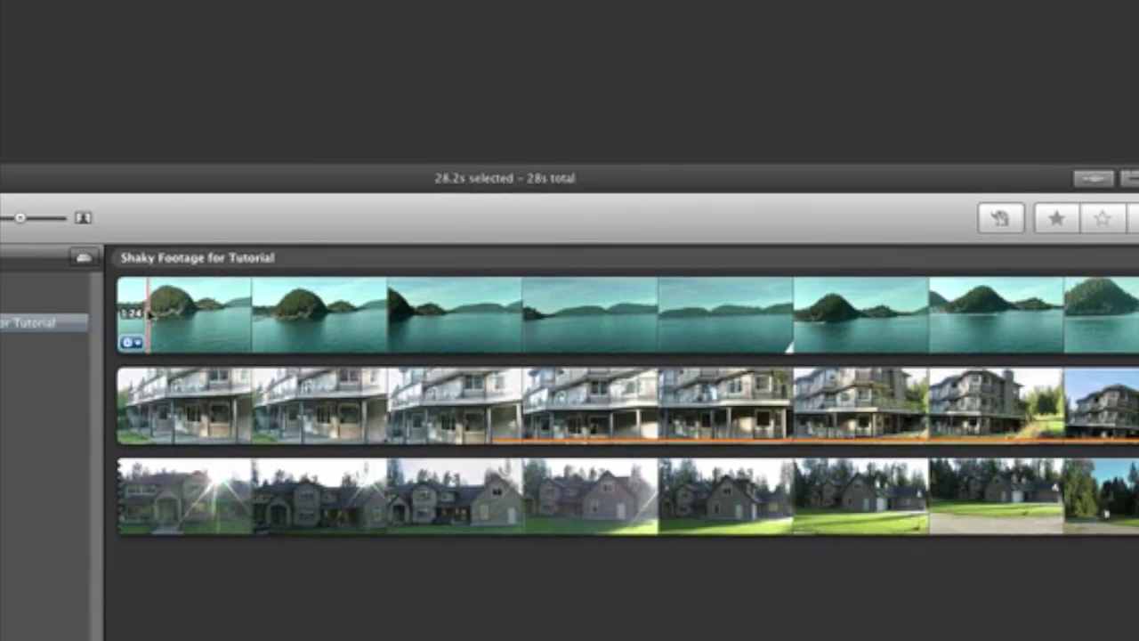
# Add the opening 14 seconds of ocean footage after the house clip and open its Clip Adjustments.
pyautogui.click(216, 307)
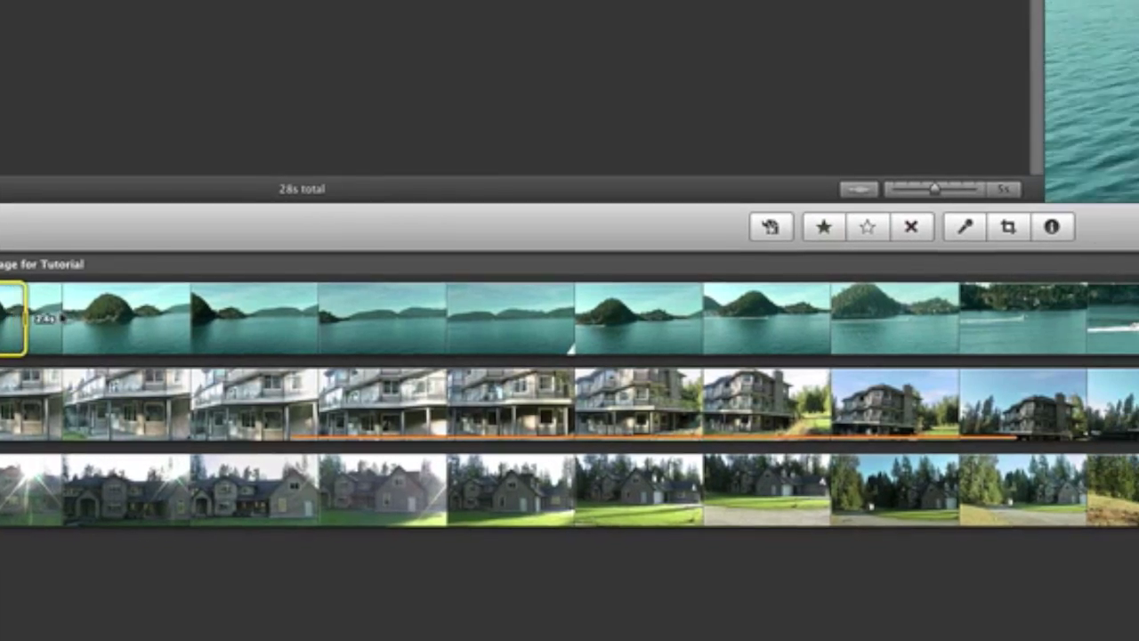
pyautogui.moveTo(27, 317); pyautogui.dragTo(351, 319)
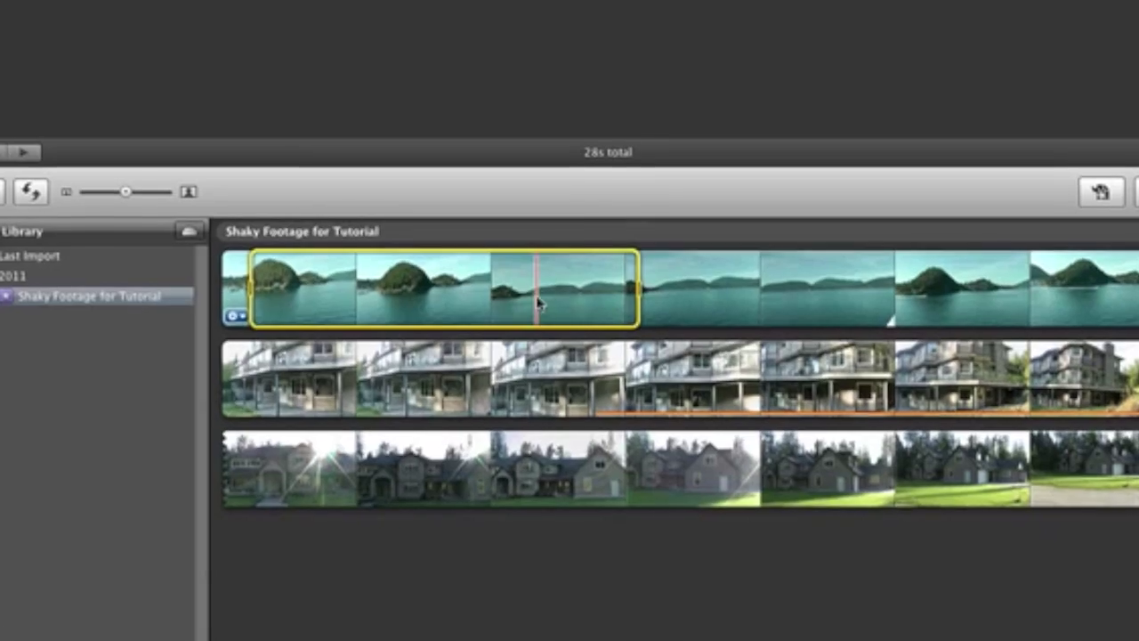
pyautogui.moveTo(39, 329); pyautogui.dragTo(425, 0)
pyautogui.moveTo(578, 30); pyautogui.dragTo(580, 31)
pyautogui.click(578, 23)
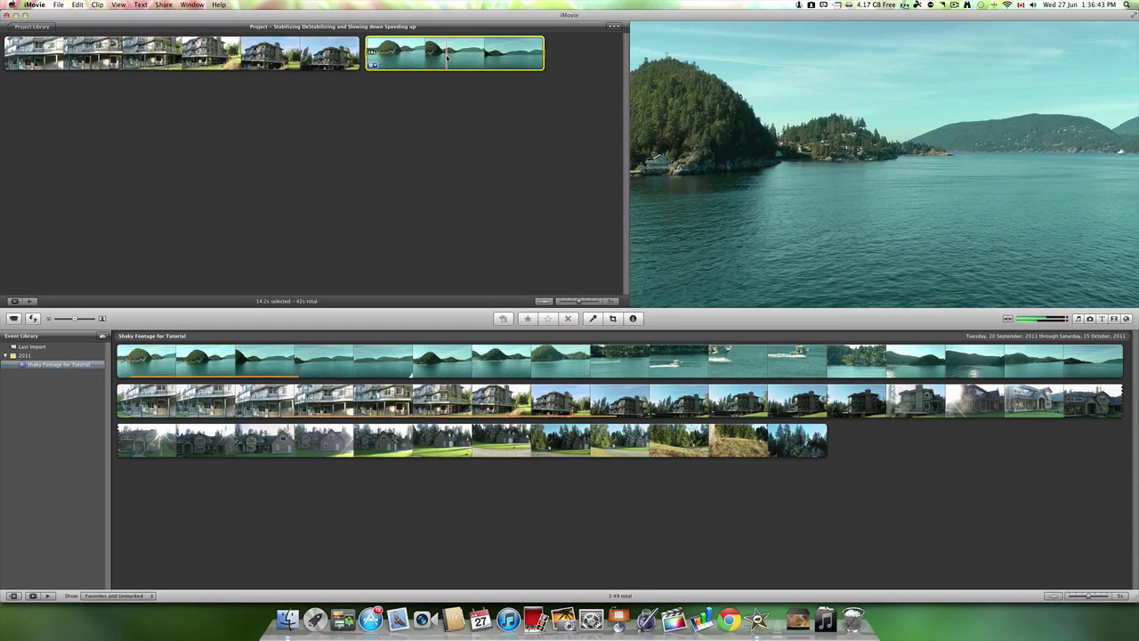
pyautogui.click(372, 64)
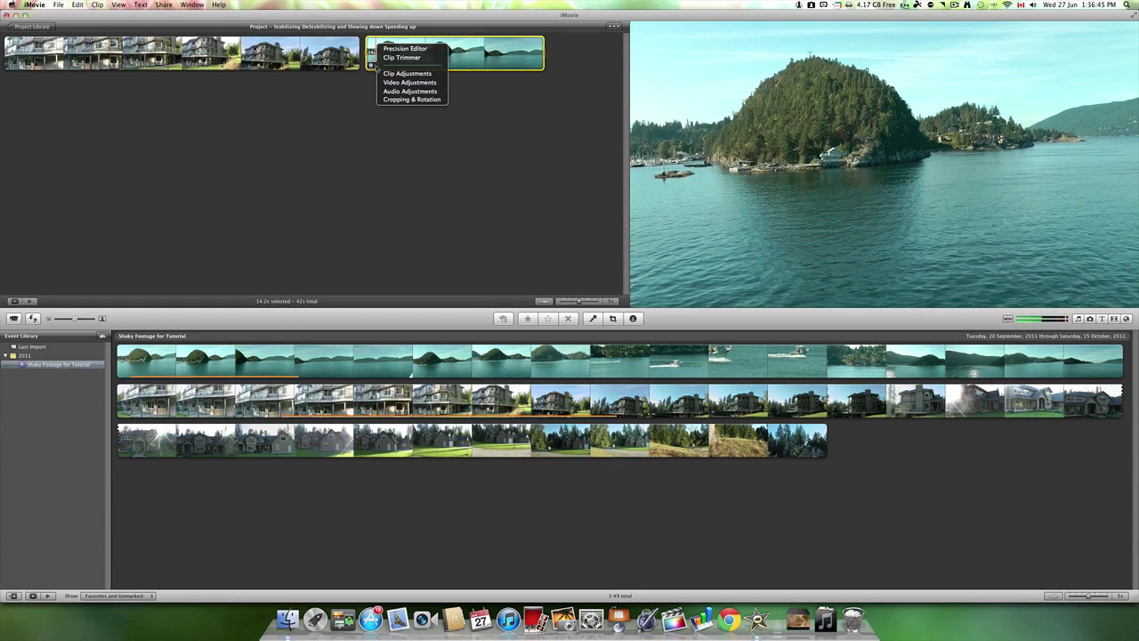
pyautogui.click(391, 81)
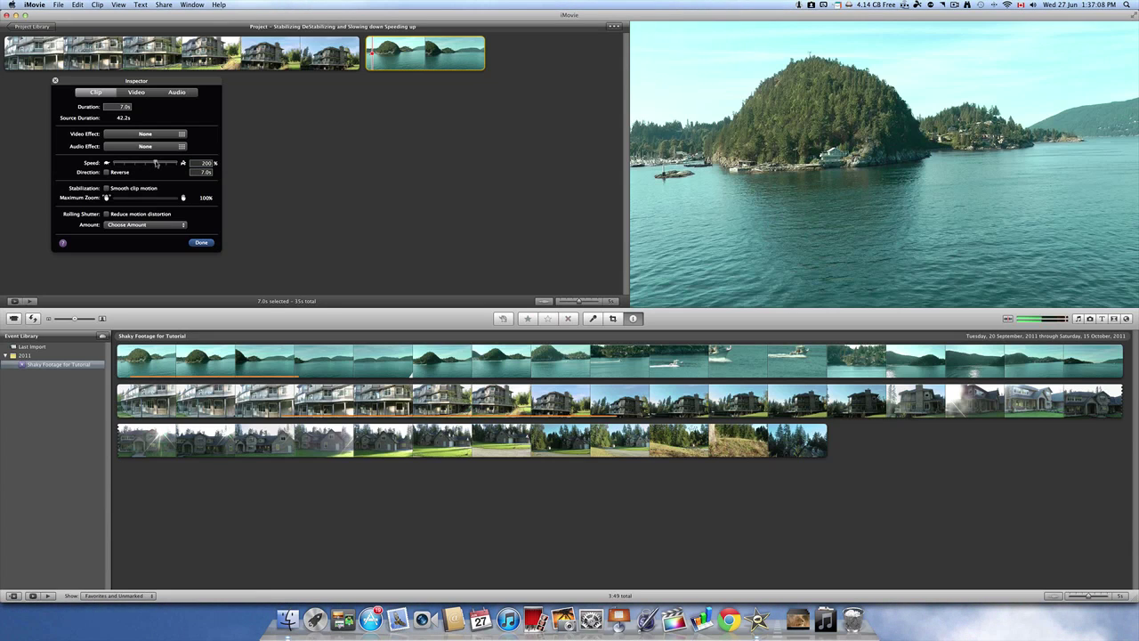
# Try the ocean clip at 25%, 400% and 800% speed and play it back.
pyautogui.moveTo(123, 163); pyautogui.dragTo(114, 163)
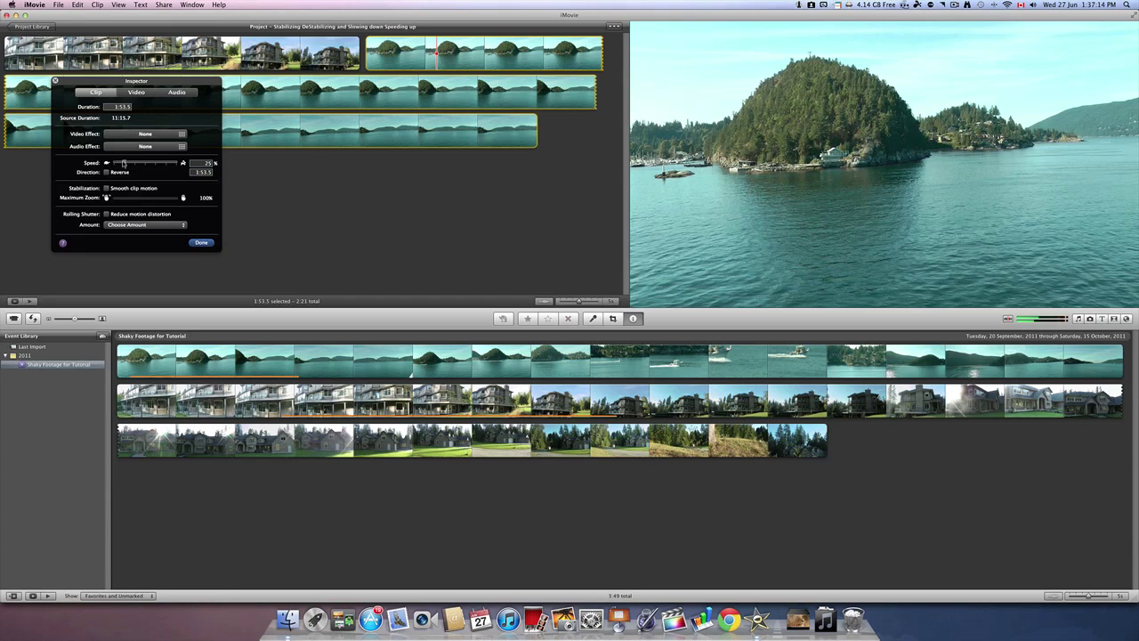
pyautogui.moveTo(158, 163); pyautogui.dragTo(166, 163)
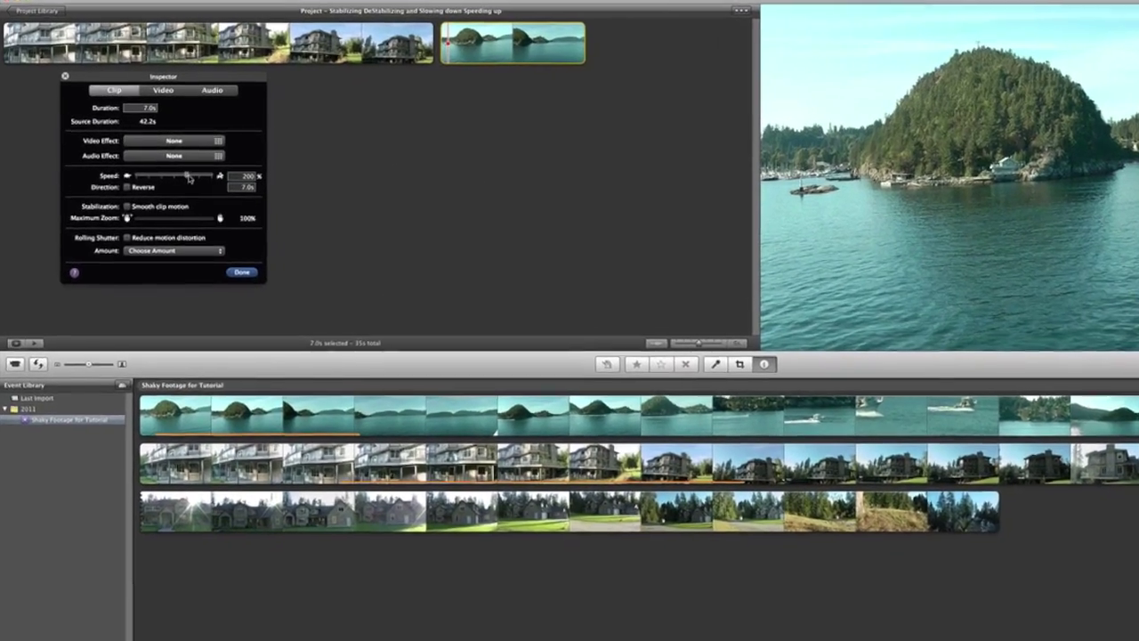
pyautogui.moveTo(155, 163); pyautogui.dragTo(173, 164)
pyautogui.moveTo(233, 187); pyautogui.dragTo(241, 186)
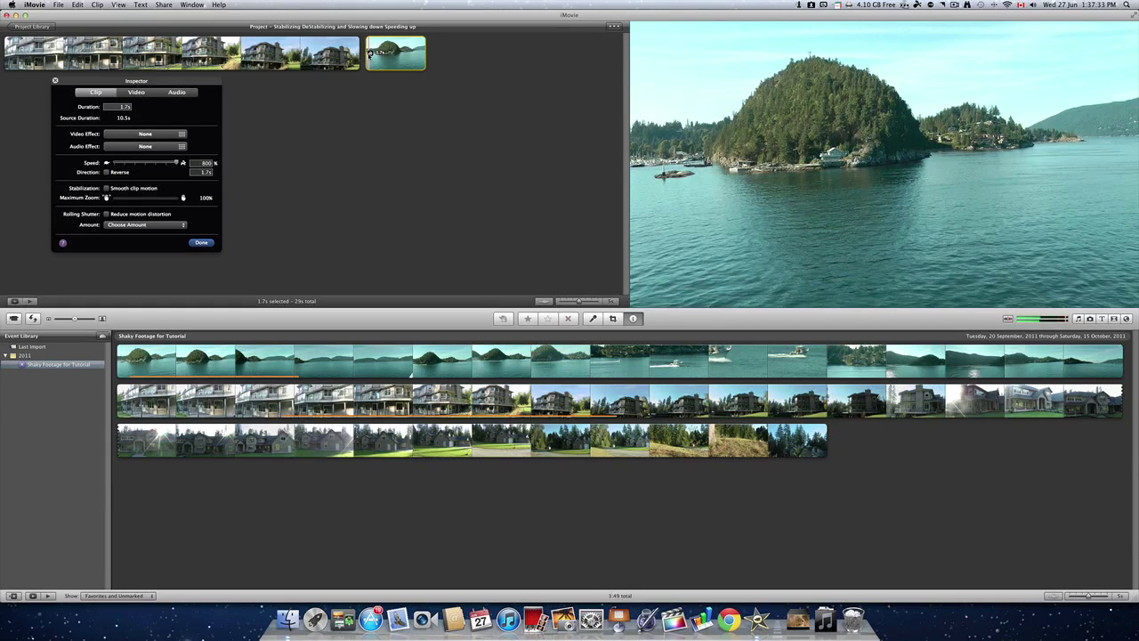
pyautogui.press('space')
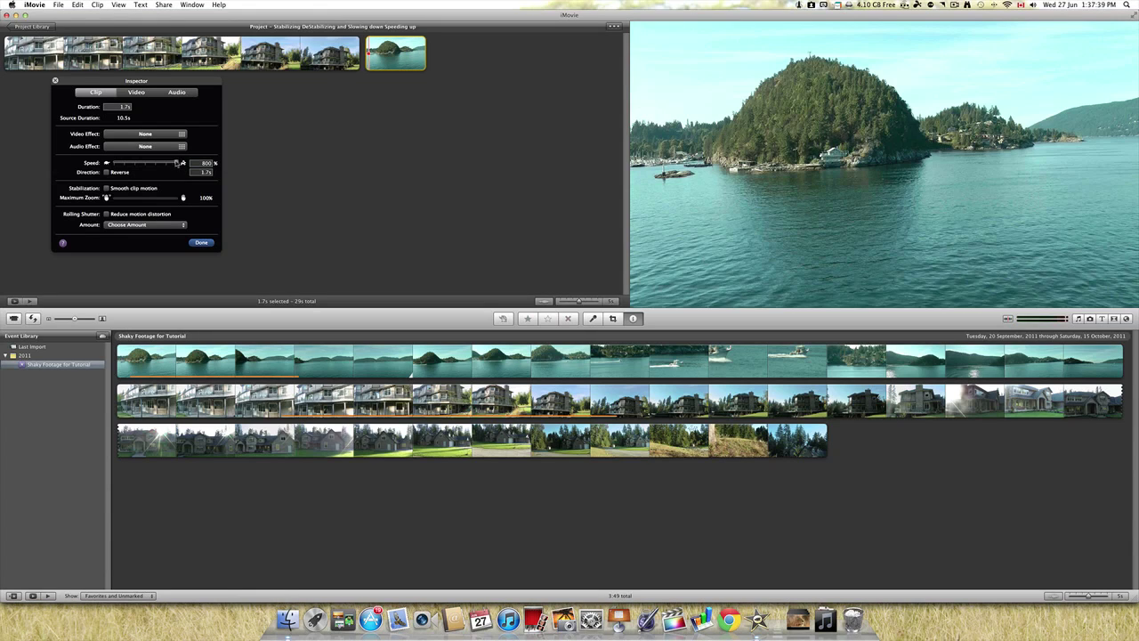
# Slow the ocean clip to 25% for playback, then settle on 200% speed.
pyautogui.moveTo(163, 163); pyautogui.dragTo(125, 163)
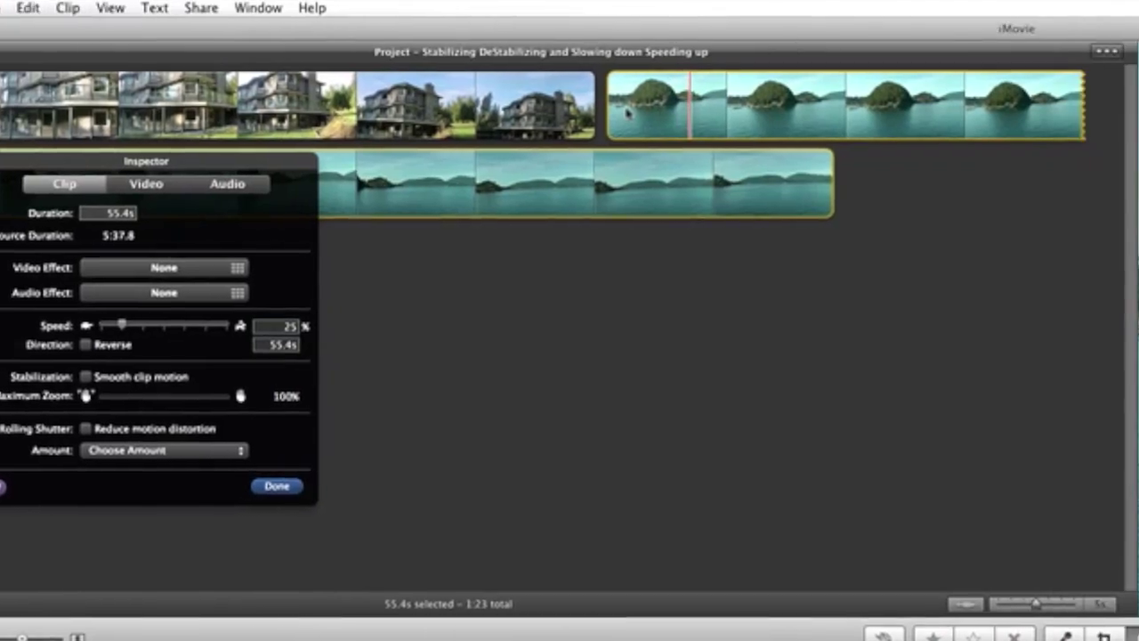
pyautogui.press('Return')
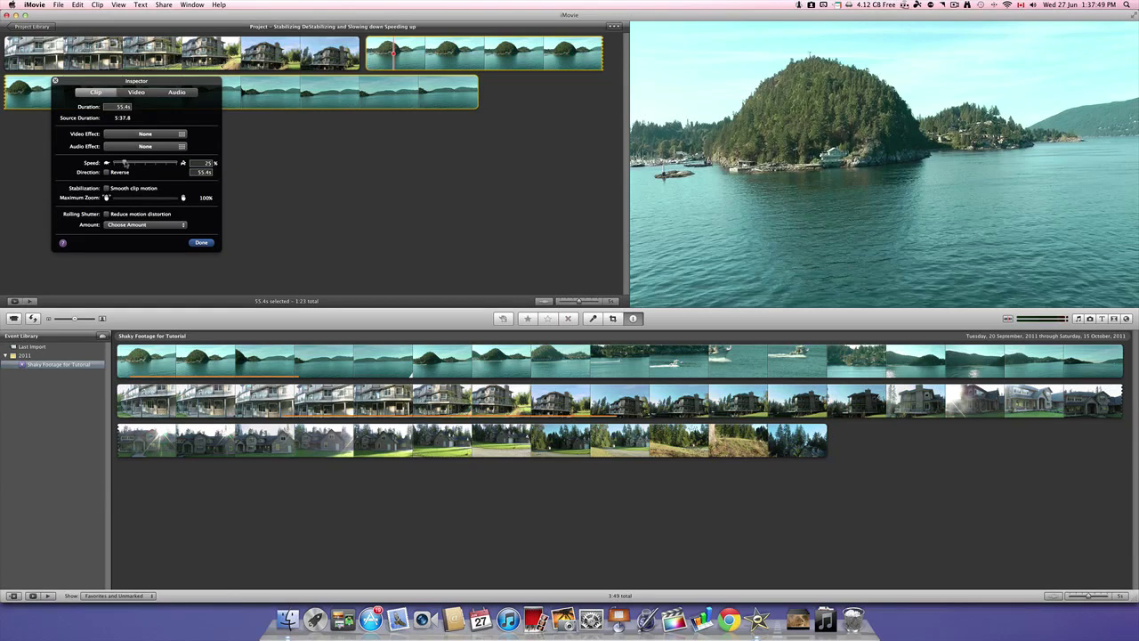
pyautogui.moveTo(126, 164); pyautogui.dragTo(144, 167)
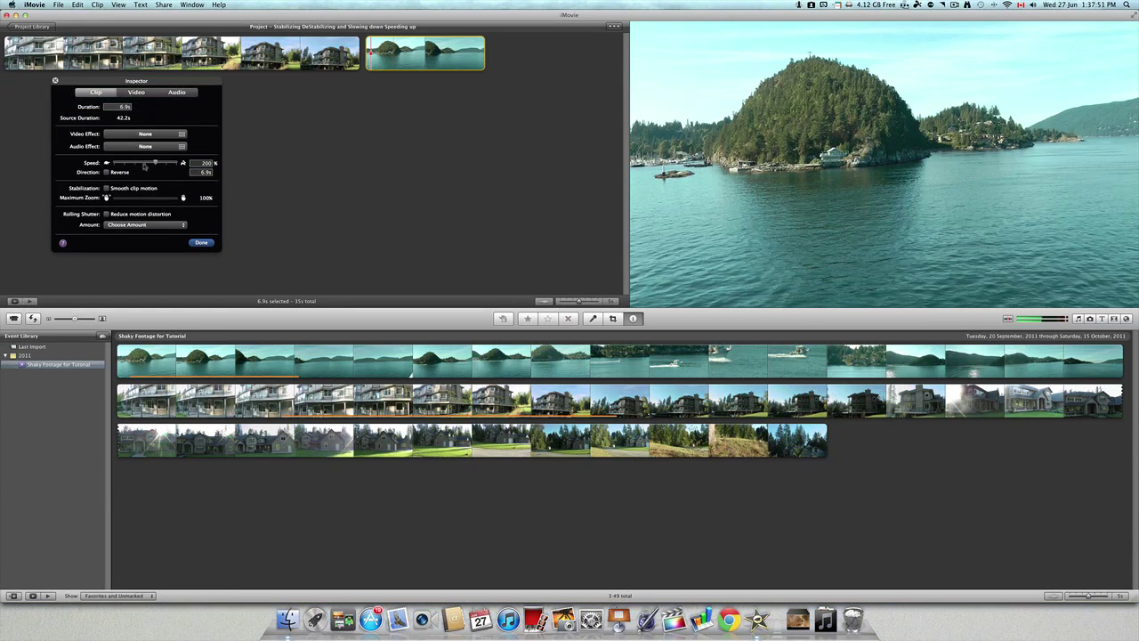
# Turn on Smooth clip motion for the 200%-speed ocean clip.
pyautogui.click(106, 188)
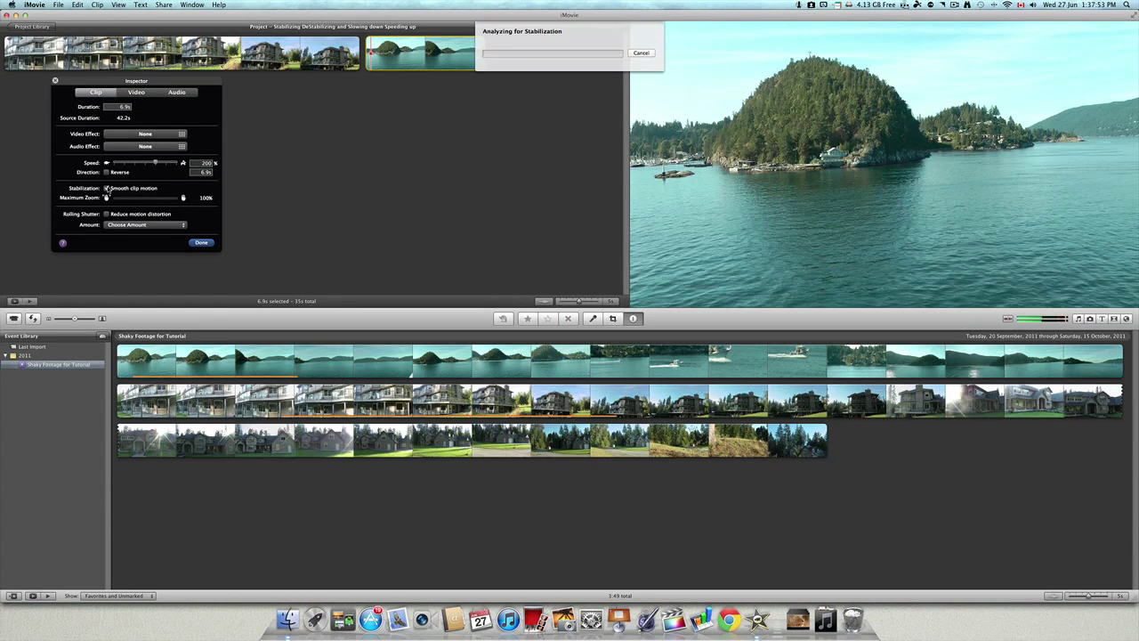